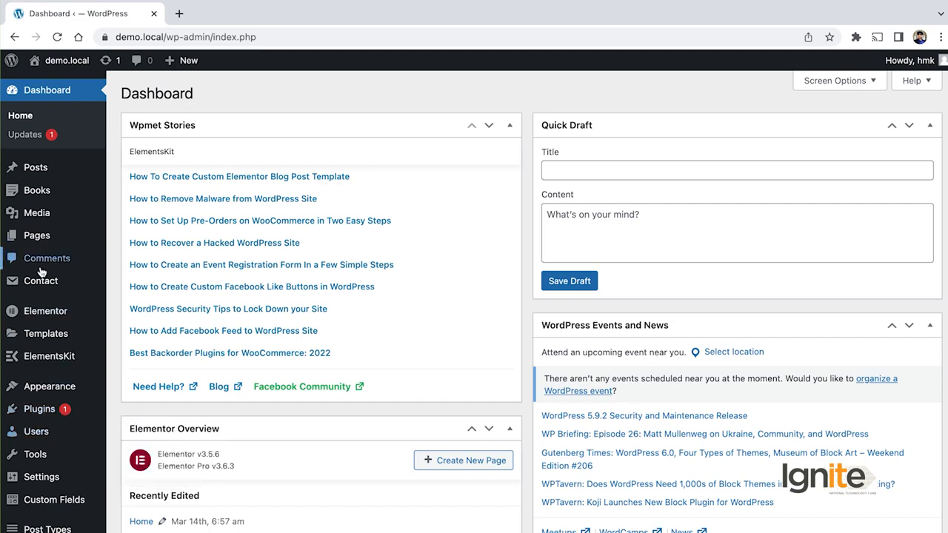
# Step: Open the contact forms list and copy the shortcode of Booking Form
pyautogui.moveTo(42, 285)
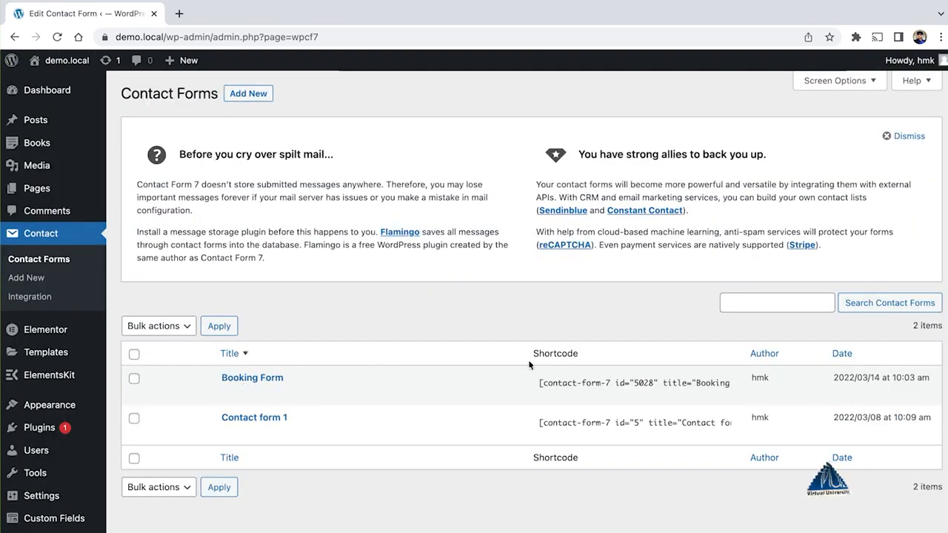
pyautogui.click(575, 381)
pyautogui.click(575, 381)
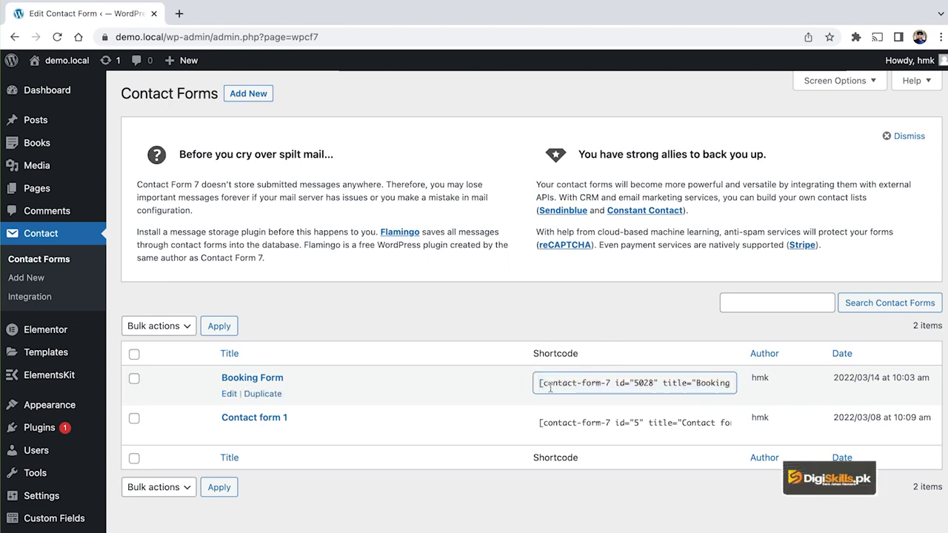
pyautogui.moveTo(539, 382); pyautogui.dragTo(747, 388)
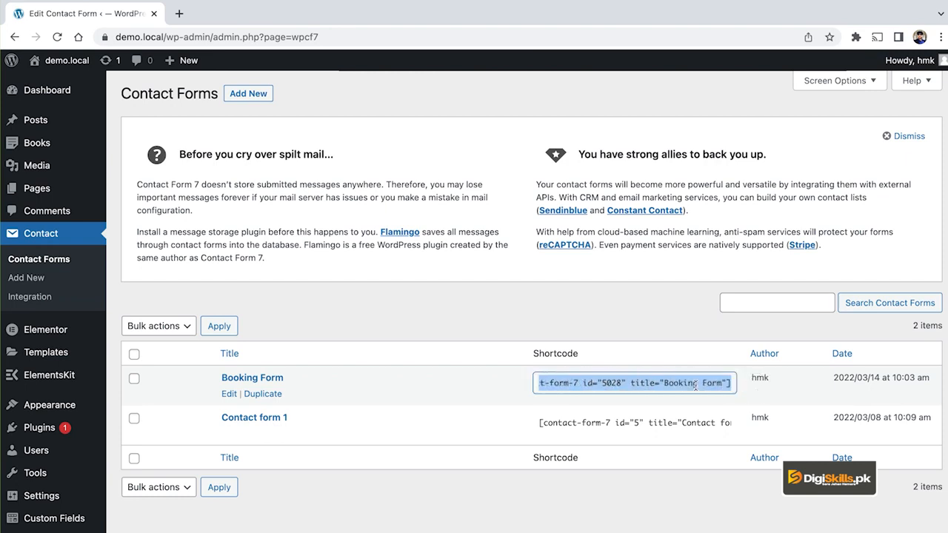
pyautogui.click(620, 385)
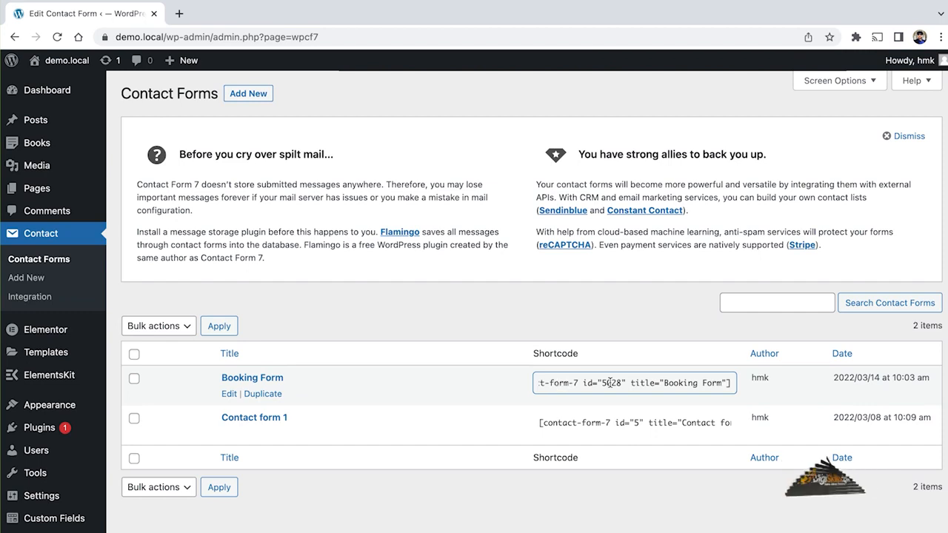
pyautogui.click(590, 373)
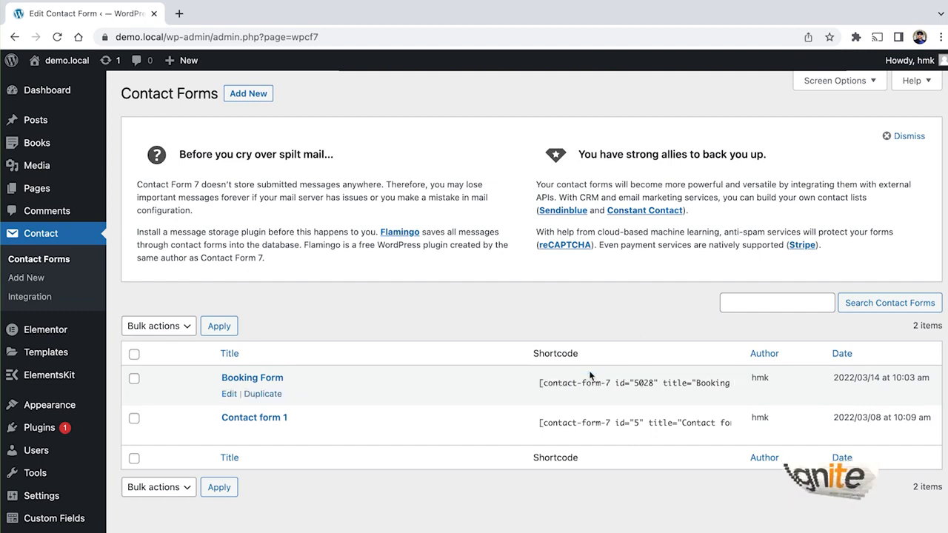
pyautogui.click(568, 383)
pyautogui.rightClick(558, 387)
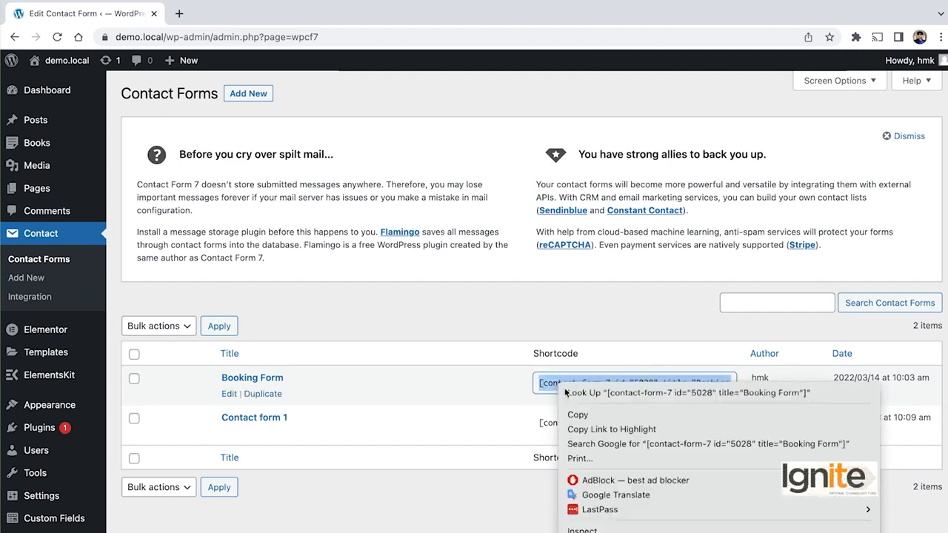
pyautogui.click(592, 414)
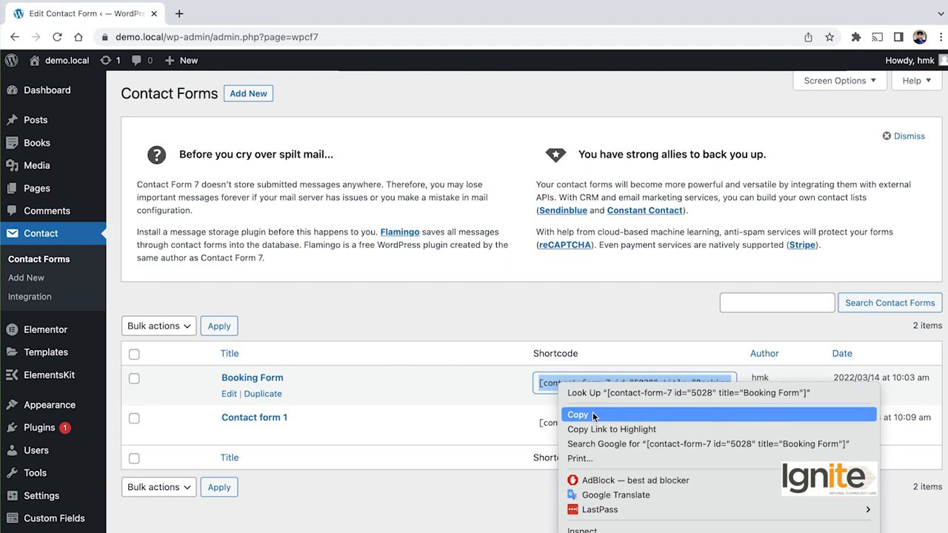
# Step: Create a new page titled "Booking Form" and skip the section layout choice
pyautogui.moveTo(42, 194)
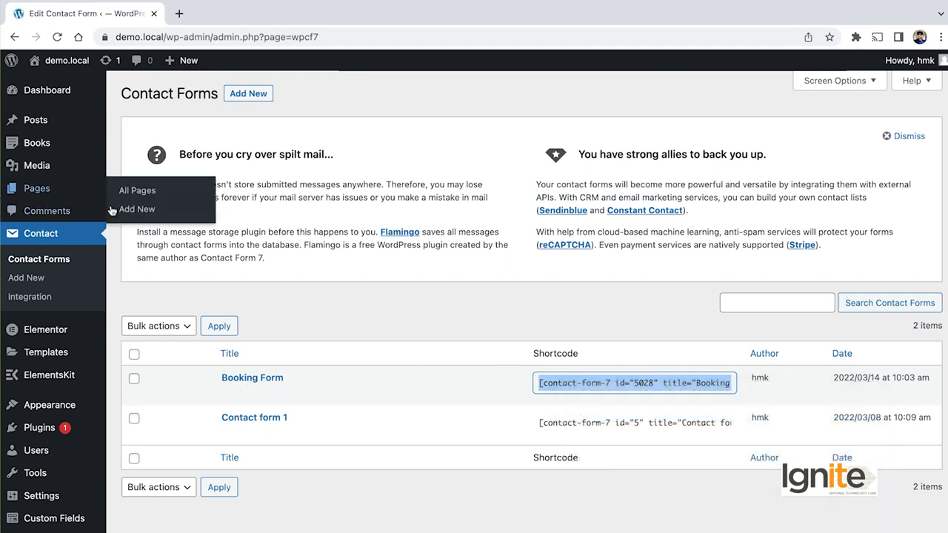
pyautogui.click(143, 211)
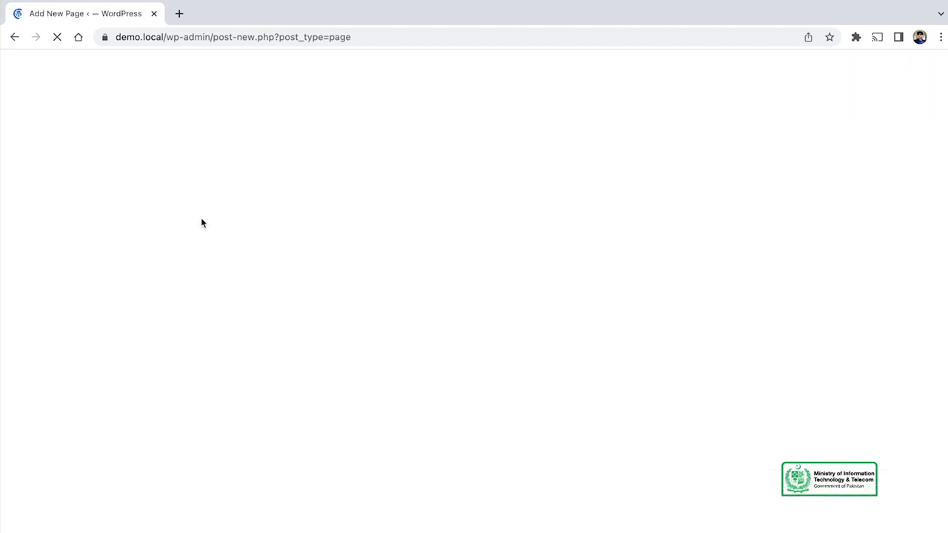
pyautogui.write('Booking Form')
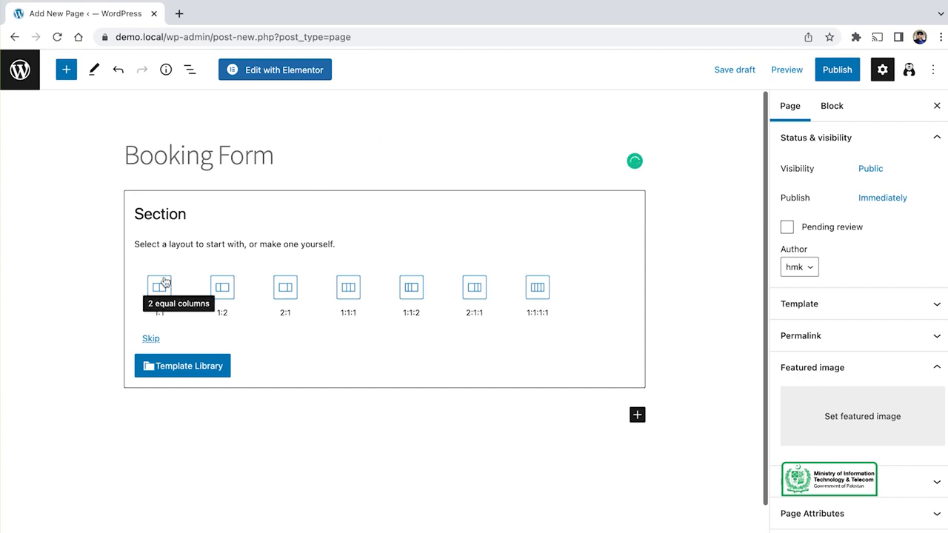
pyautogui.click(150, 337)
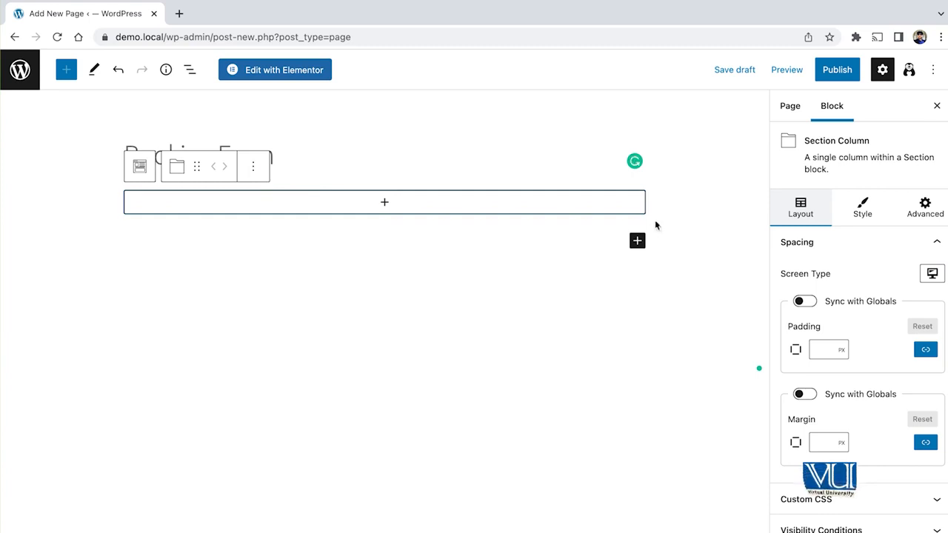
# Step: Add a Shortcode block below the section containing [contact-form-7 id="5028" title="Booking Form"] and publish the page
pyautogui.click(637, 241)
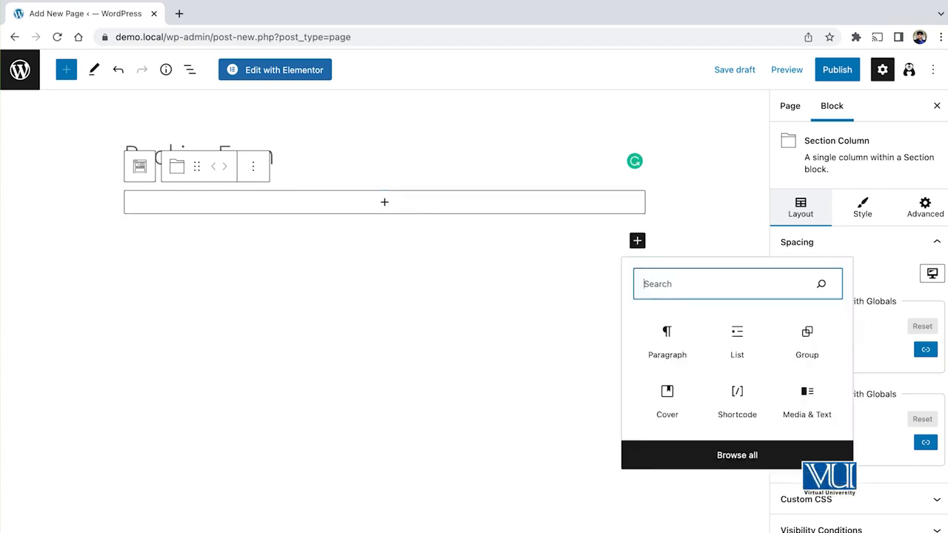
pyautogui.write('sh')
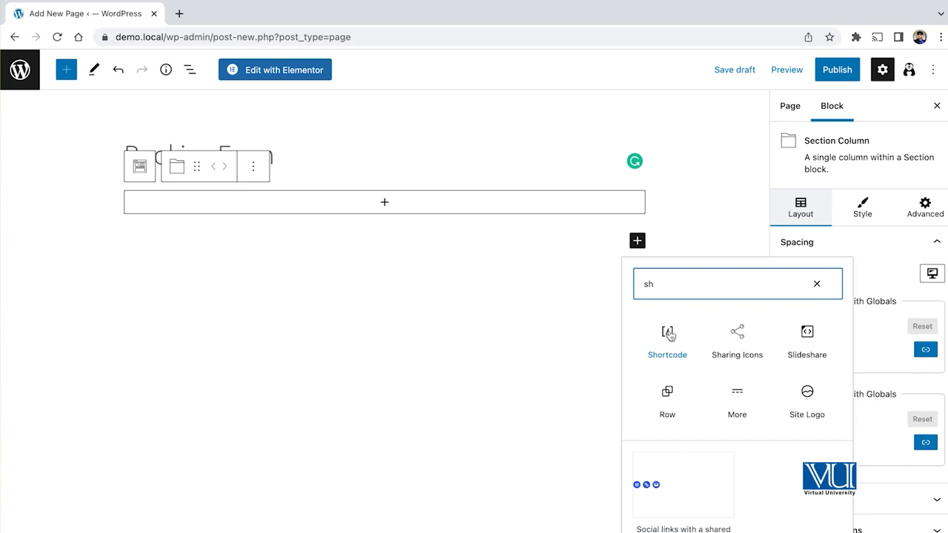
pyautogui.click(671, 340)
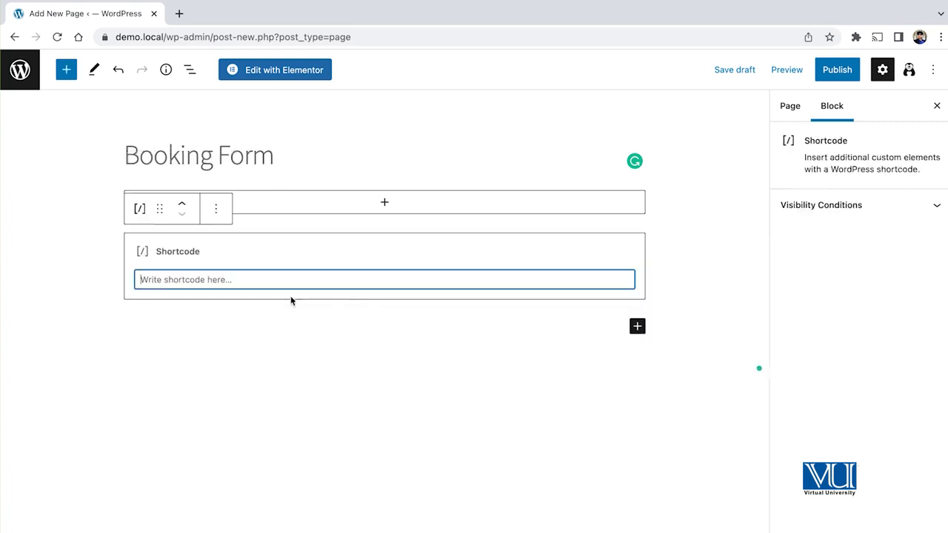
pyautogui.hotkey('ctrl', 'v')
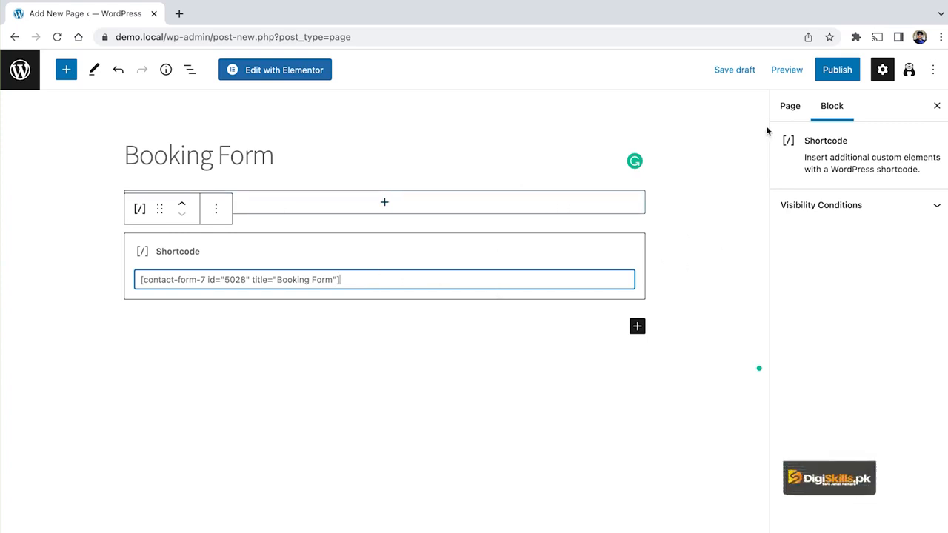
pyautogui.click(815, 70)
pyautogui.click(837, 71)
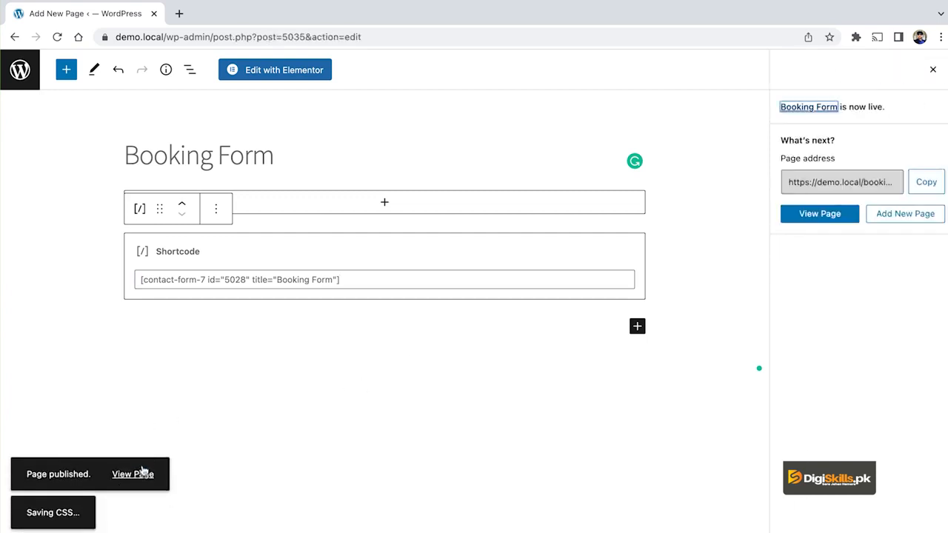
# Step: View the published Booking Form page and examine the fields of its form
pyautogui.click(141, 474)
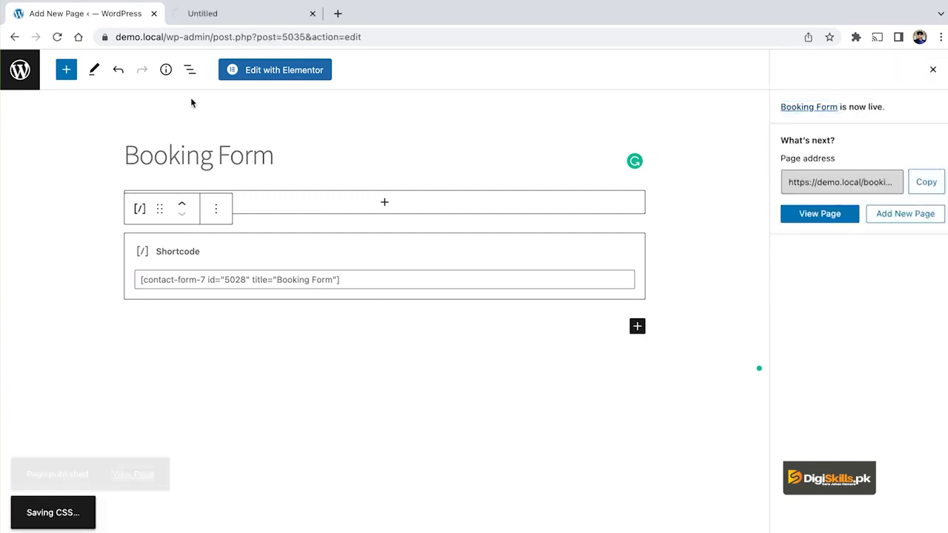
pyautogui.click(221, 13)
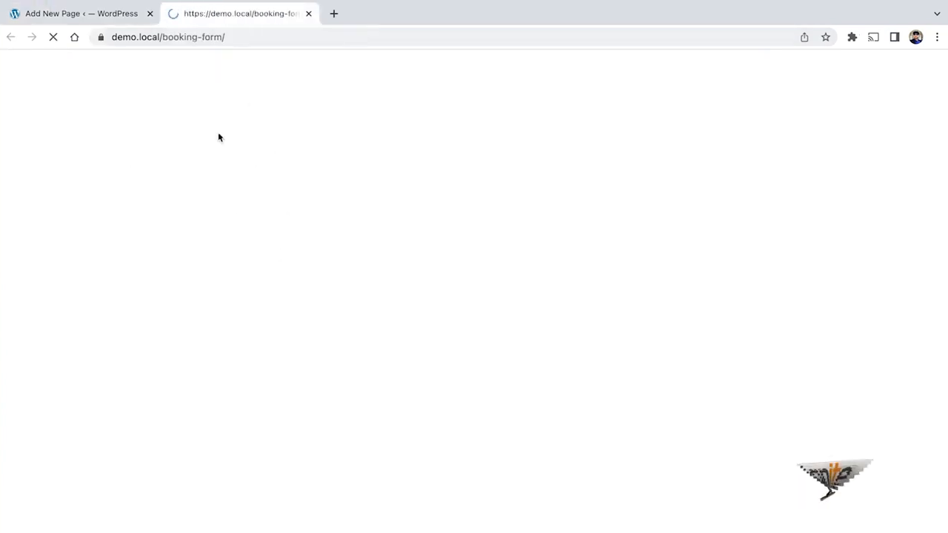
pyautogui.scroll(-2, 302, 272)
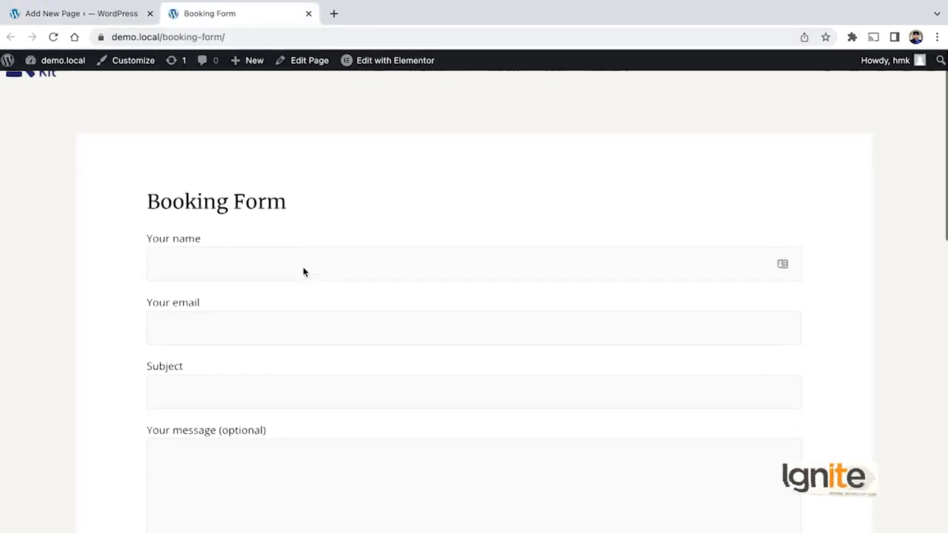
pyautogui.scroll(-3, 303, 272)
pyautogui.scroll(5, 302, 271)
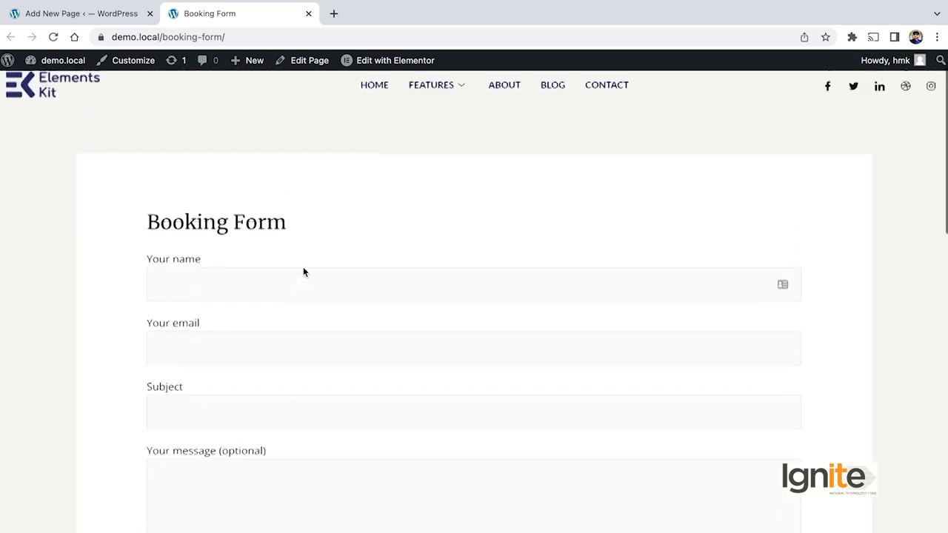
pyautogui.click(275, 282)
pyautogui.scroll(-3, 343, 383)
pyautogui.scroll(1, 343, 383)
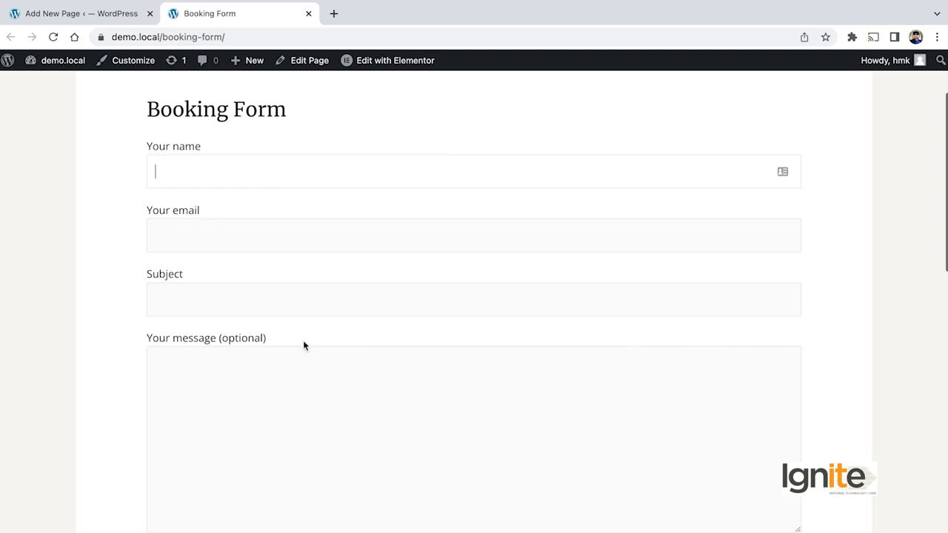
# Step: Open the WordPress admin in a new browser tab and open Booking Form from the contact forms for editing
pyautogui.click(93, 14)
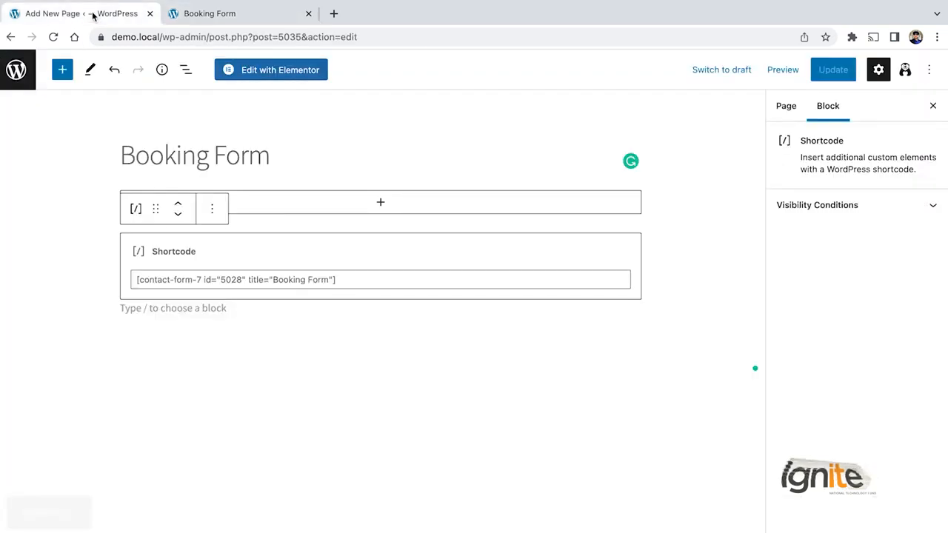
pyautogui.middleClick(17, 71)
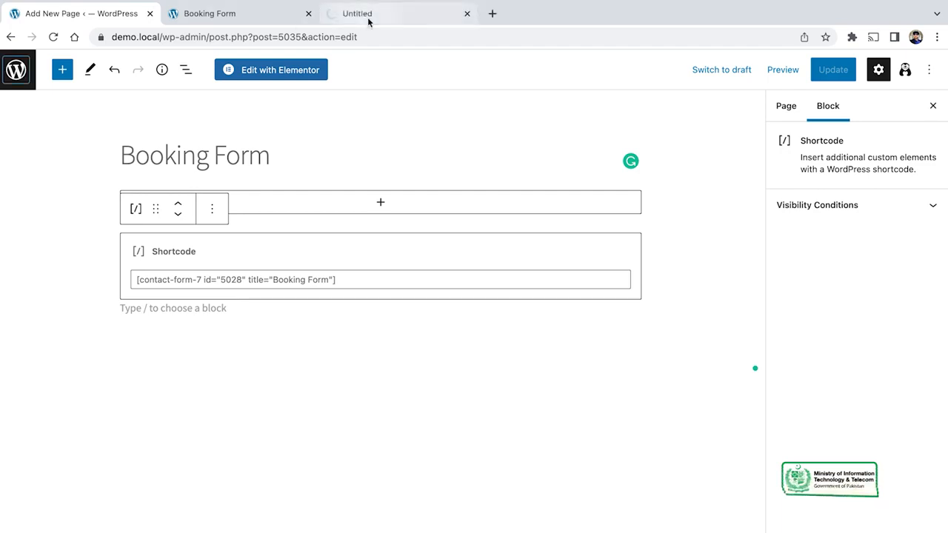
pyautogui.click(398, 14)
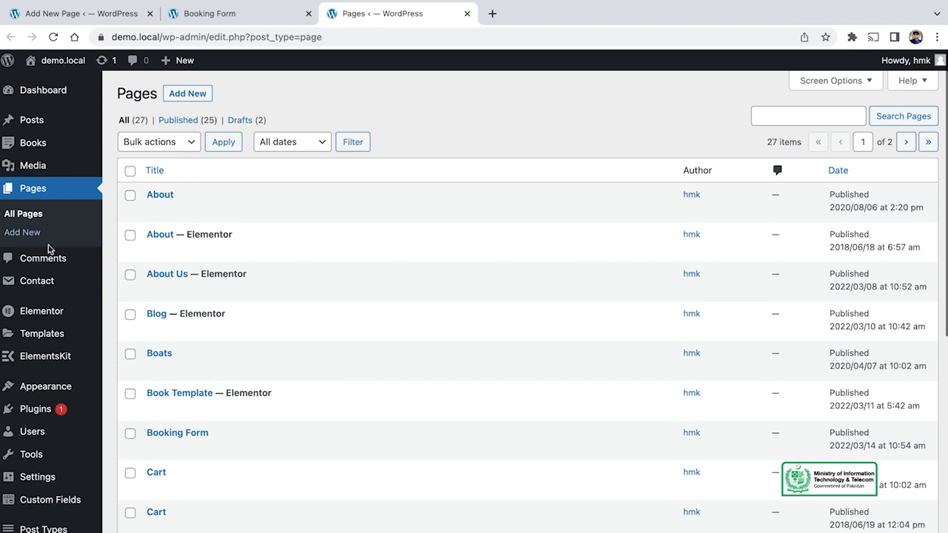
pyautogui.moveTo(53, 287)
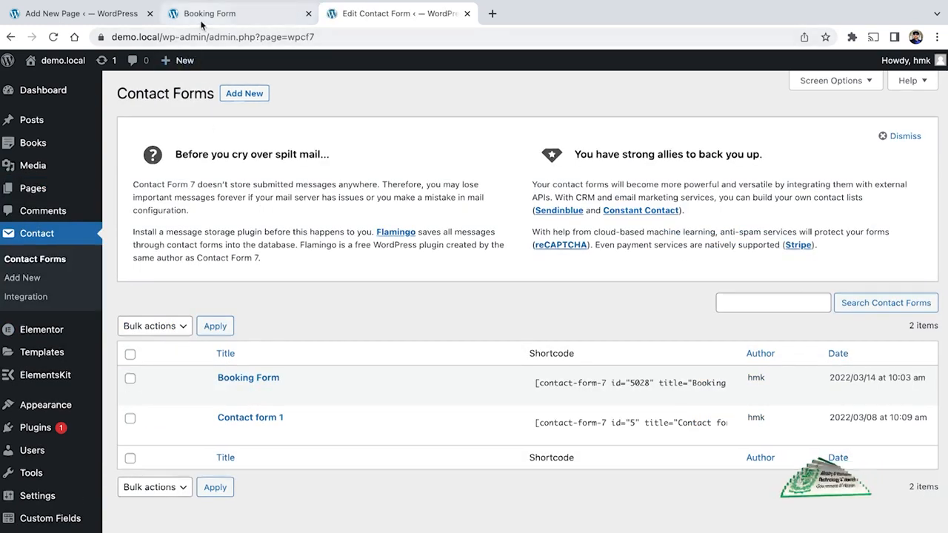
pyautogui.click(204, 15)
pyautogui.click(375, 13)
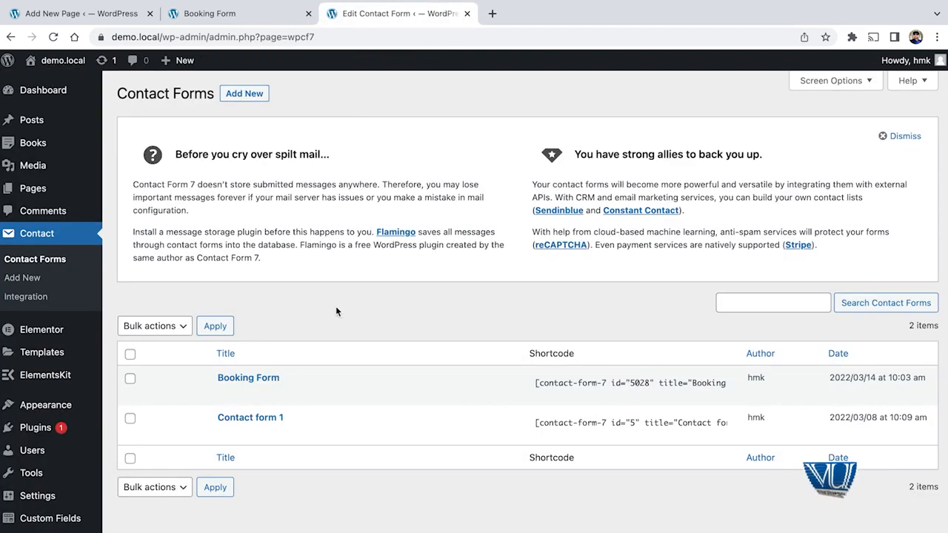
pyautogui.click(226, 379)
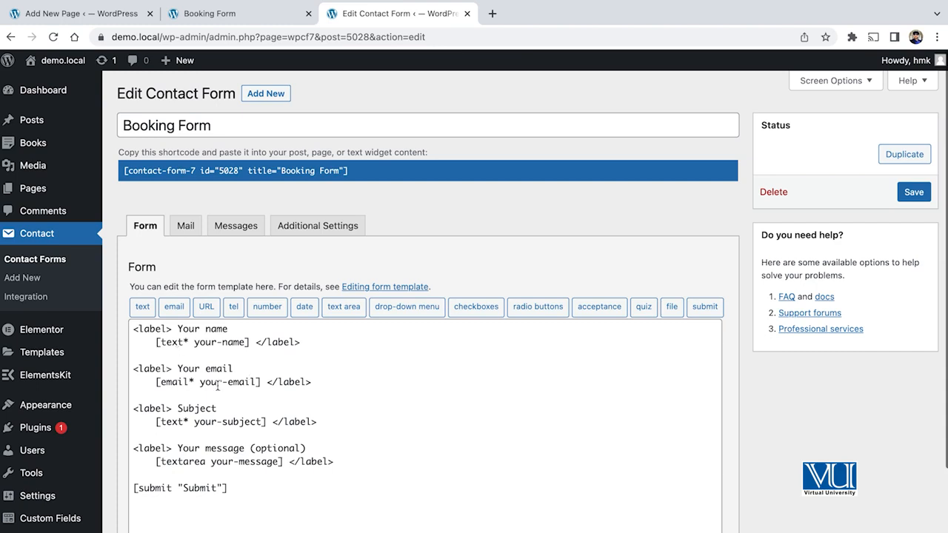
# Step: Duplicate the "Your name" label block directly below itself in the form template, separated by a blank line
pyautogui.moveTo(306, 343); pyautogui.dragTo(134, 331)
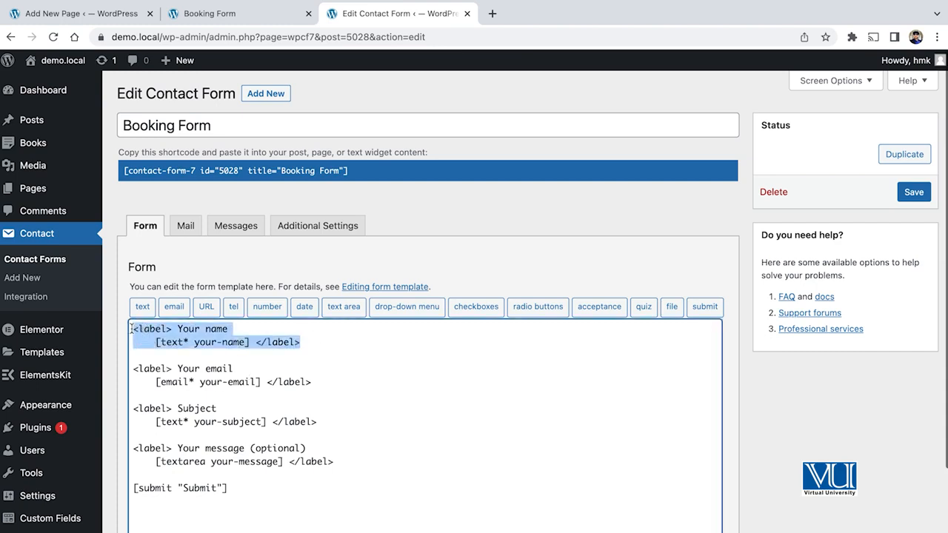
pyautogui.click(313, 338)
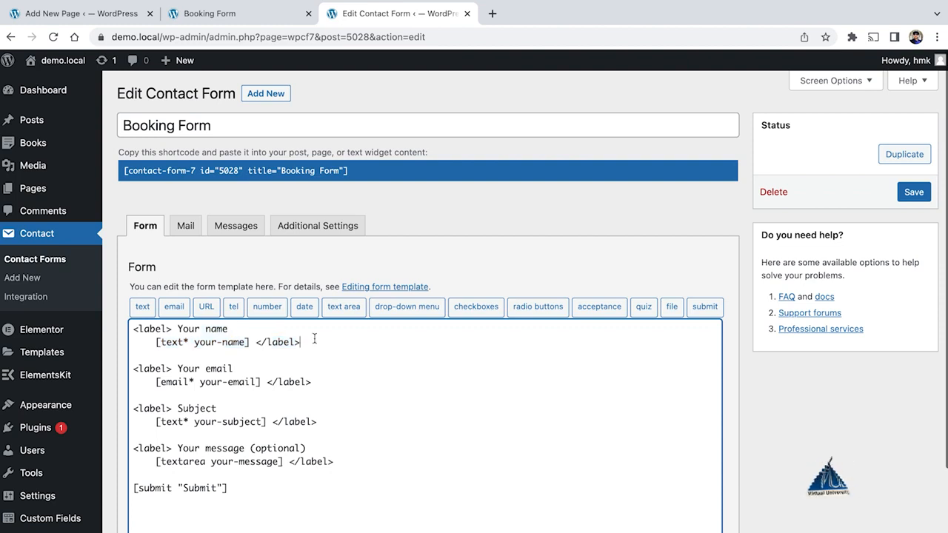
pyautogui.press('Return')
pyautogui.press('Return')
pyautogui.hotkey('ctrl', 'v')
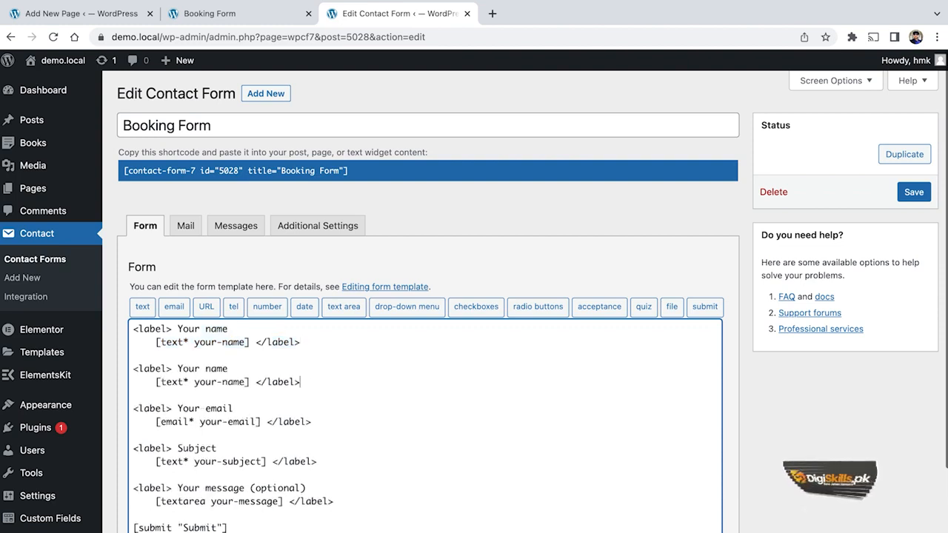
# Step: Relabel the two name fields "First name" and "Last name" and rename their text tags f-name and l-name
pyautogui.doubleClick(187, 328)
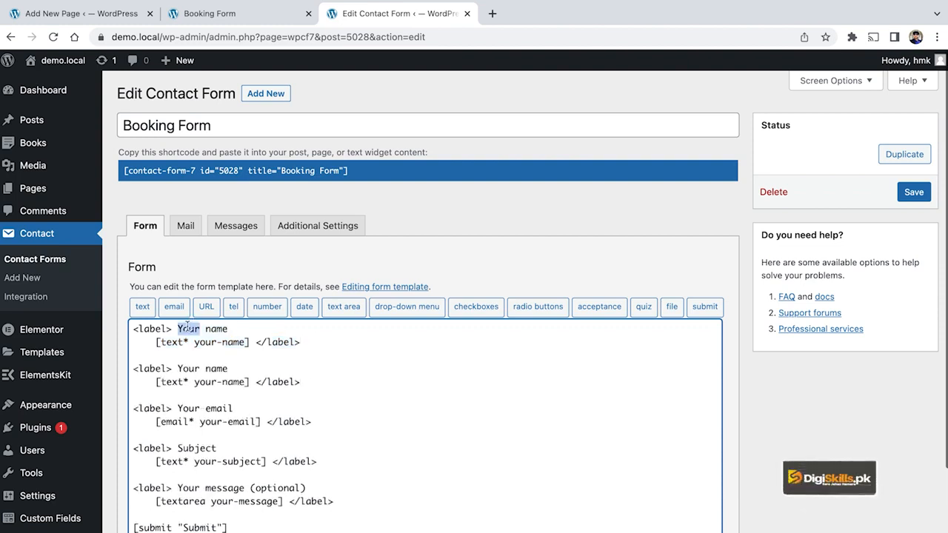
pyautogui.write('First')
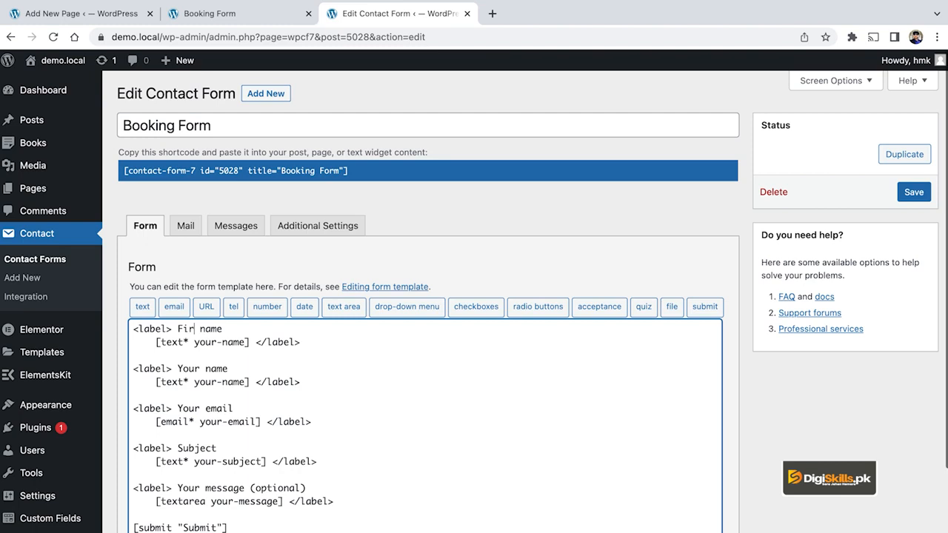
pyautogui.doubleClick(183, 369)
pyautogui.write('Last')
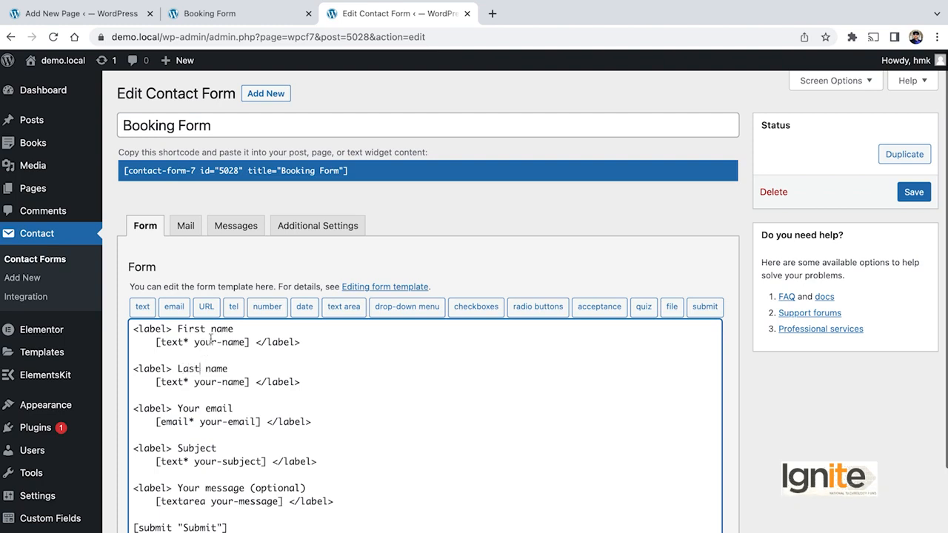
pyautogui.write('f')
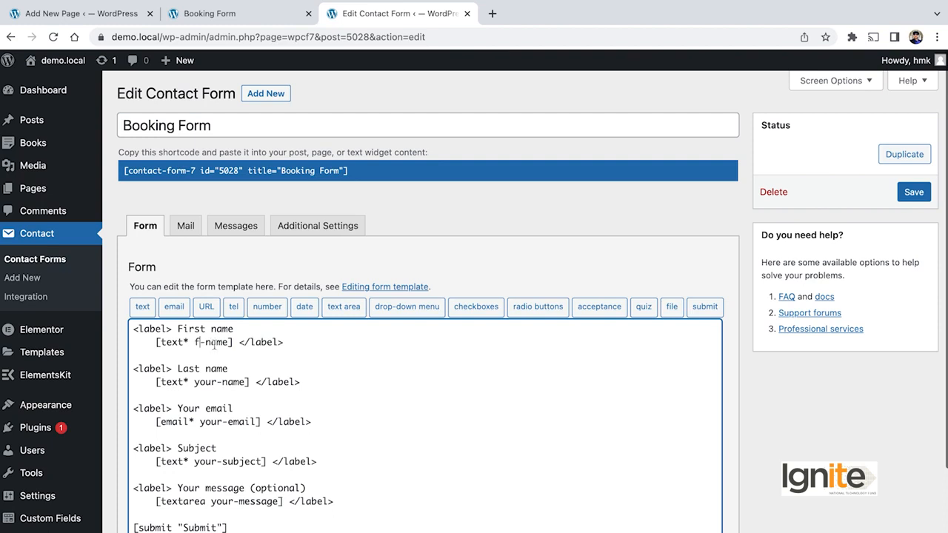
pyautogui.write('l')
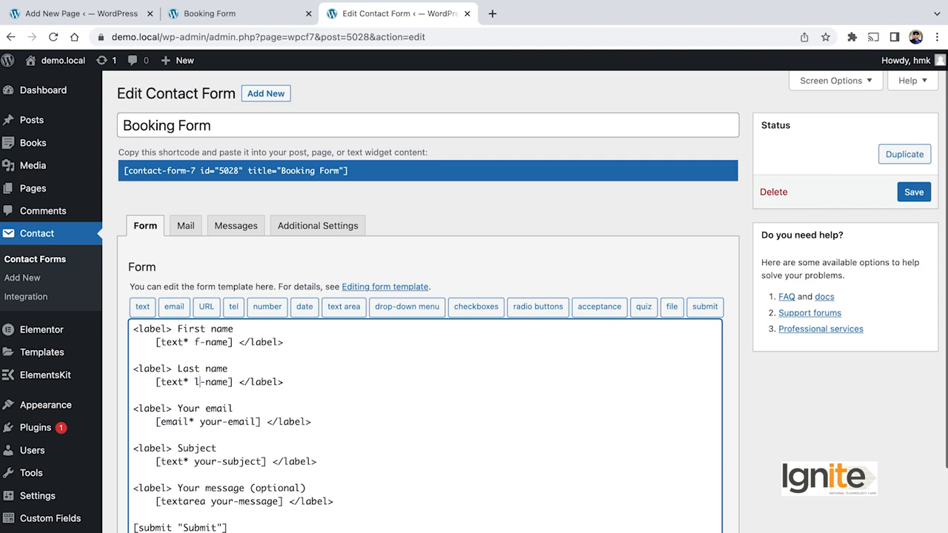
# Step: Save the edited contact form and check the first and last name fields on the published Booking Form page
pyautogui.click(914, 191)
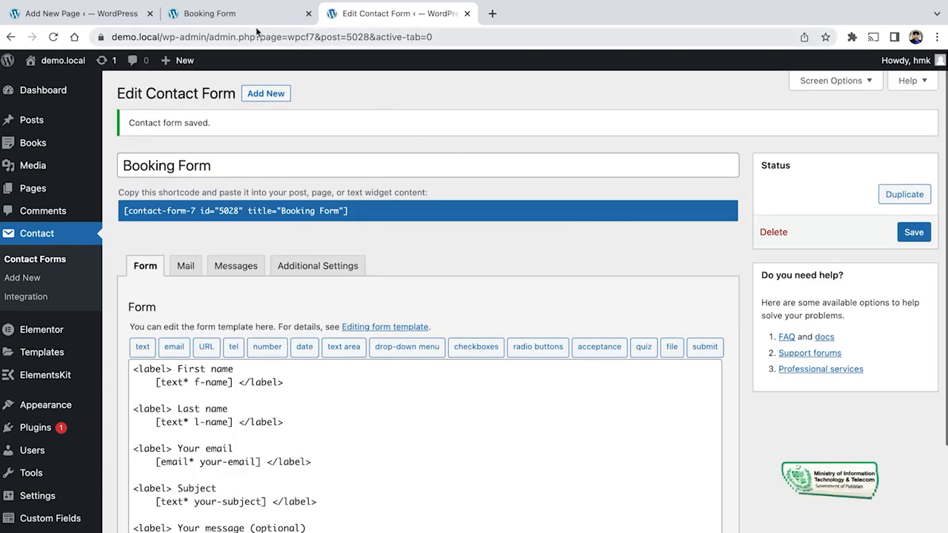
pyautogui.click(311, 386)
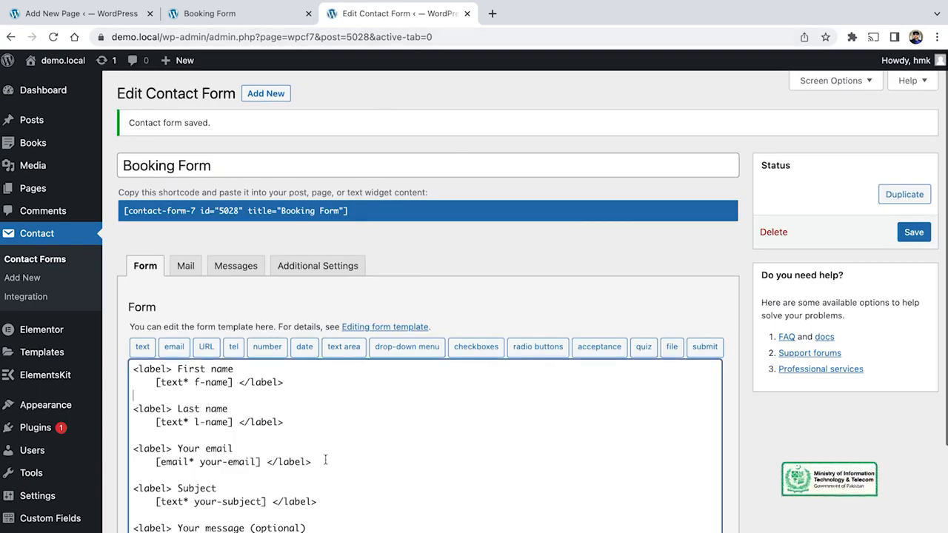
pyautogui.click(202, 11)
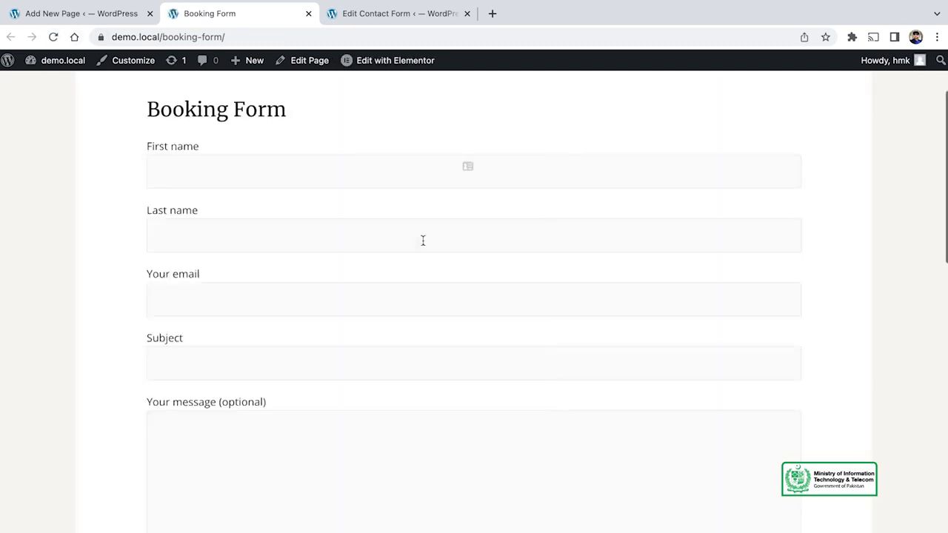
pyautogui.click(268, 203)
pyautogui.click(268, 269)
pyautogui.click(203, 202)
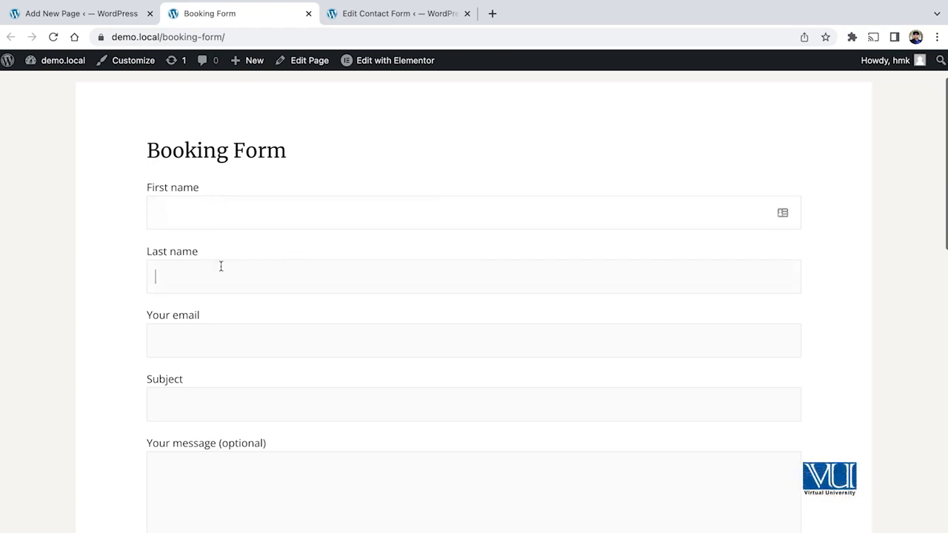
# Step: Compare the form template's fields with those on the published Booking Form page
pyautogui.click(370, 14)
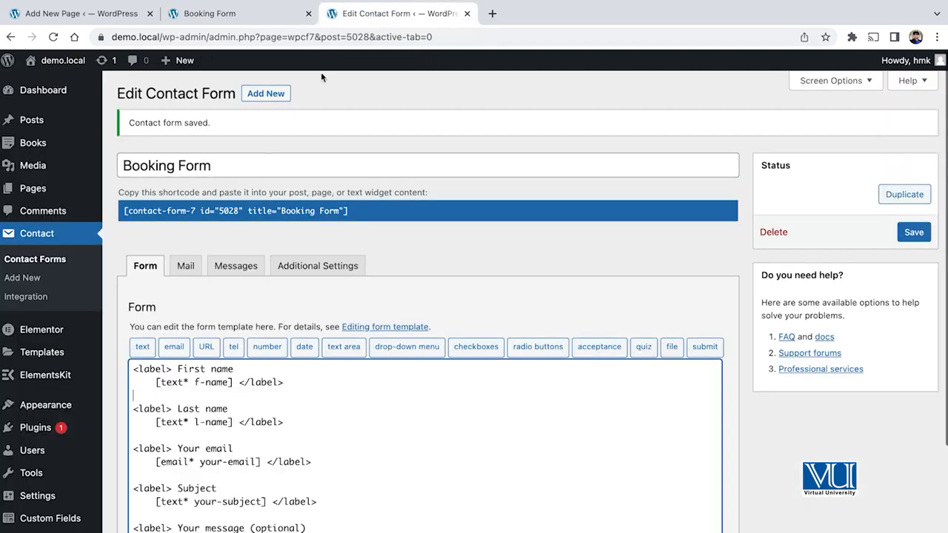
pyautogui.click(206, 14)
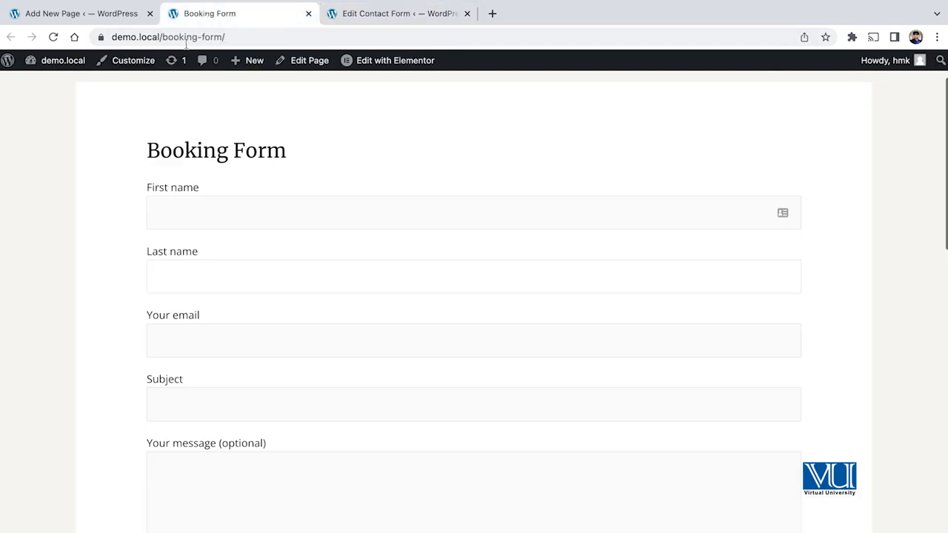
pyautogui.click(265, 215)
pyautogui.scroll(-4, 314, 323)
pyautogui.scroll(4, 313, 319)
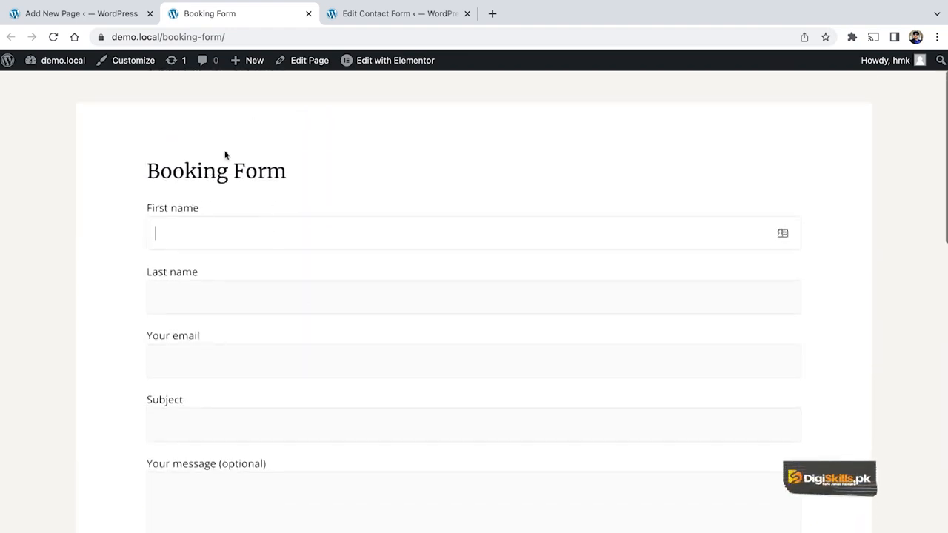
pyautogui.click(383, 14)
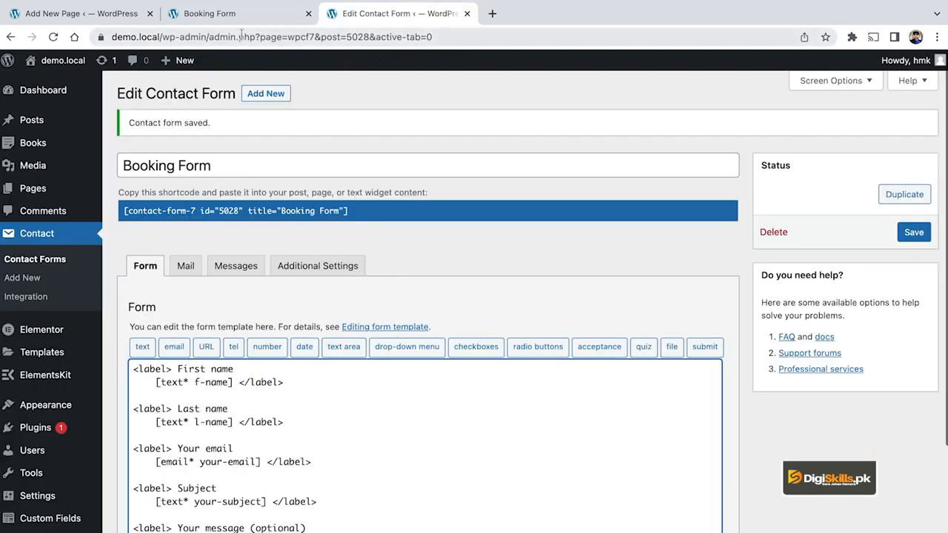
pyautogui.click(222, 13)
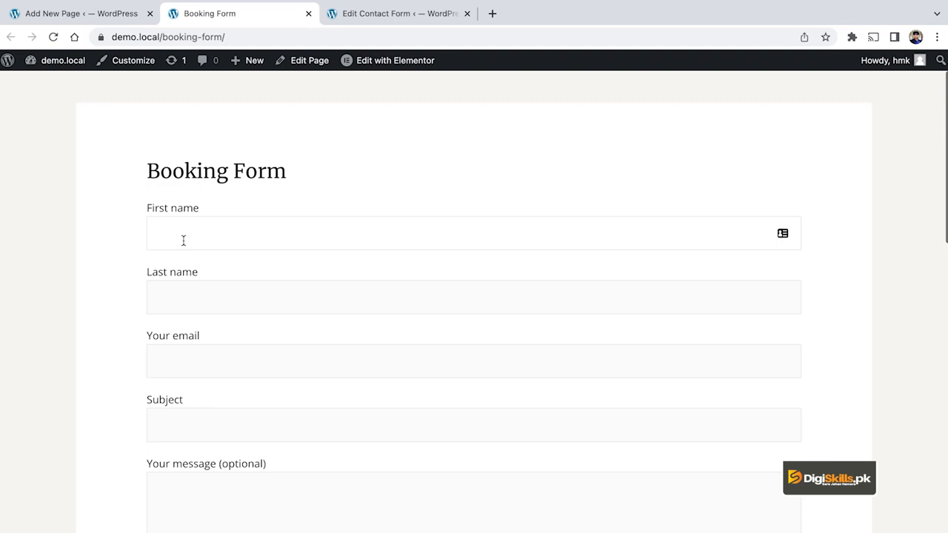
# Step: Examine the form ID in the page's shortcode block alongside the published page and the contact form editor
pyautogui.click(79, 13)
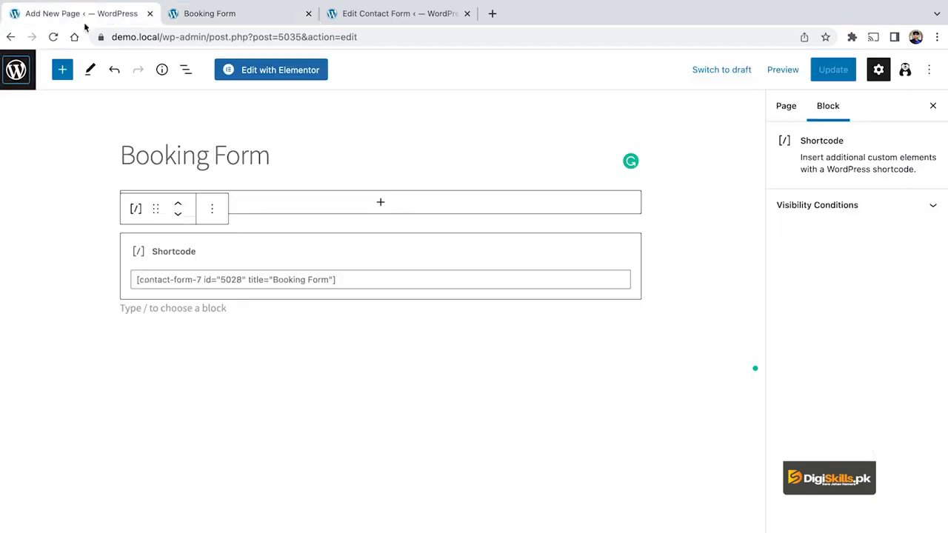
pyautogui.click(251, 284)
pyautogui.click(253, 16)
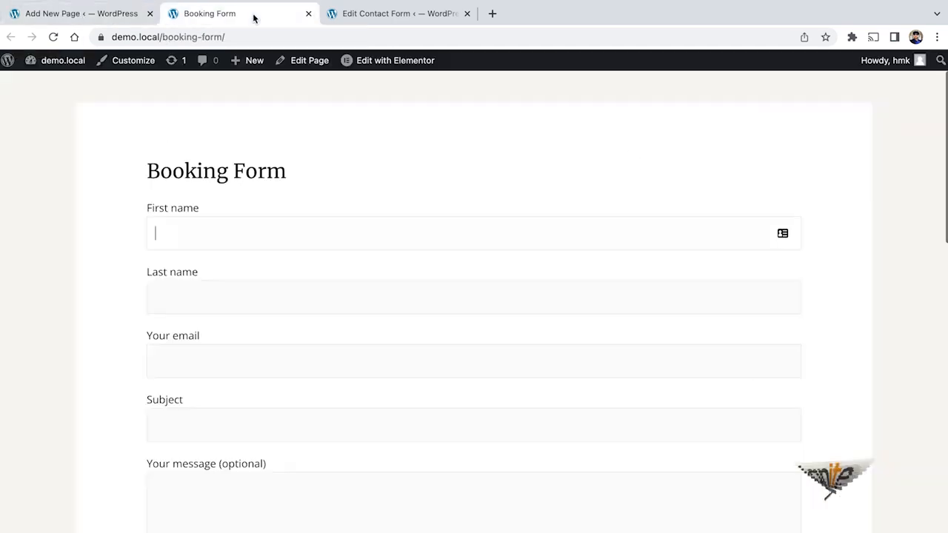
pyautogui.click(359, 13)
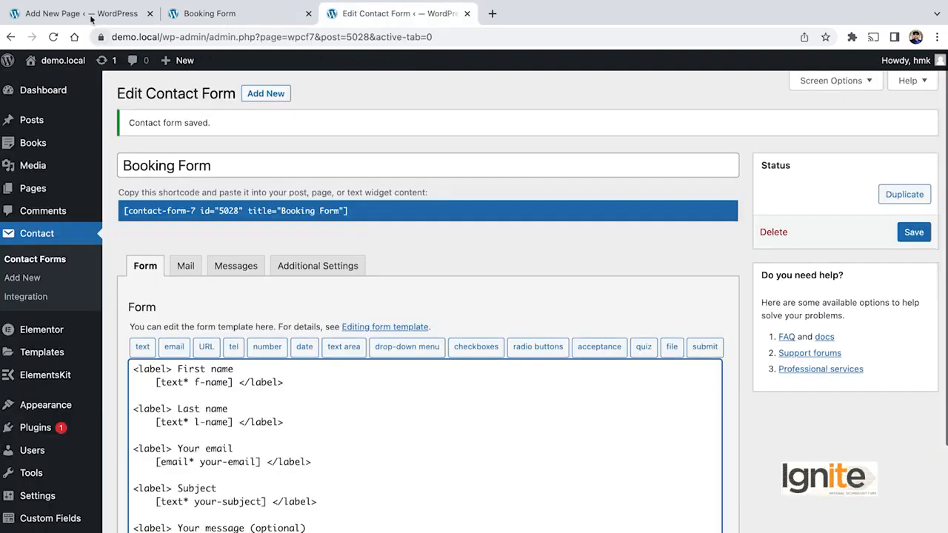
pyautogui.click(91, 16)
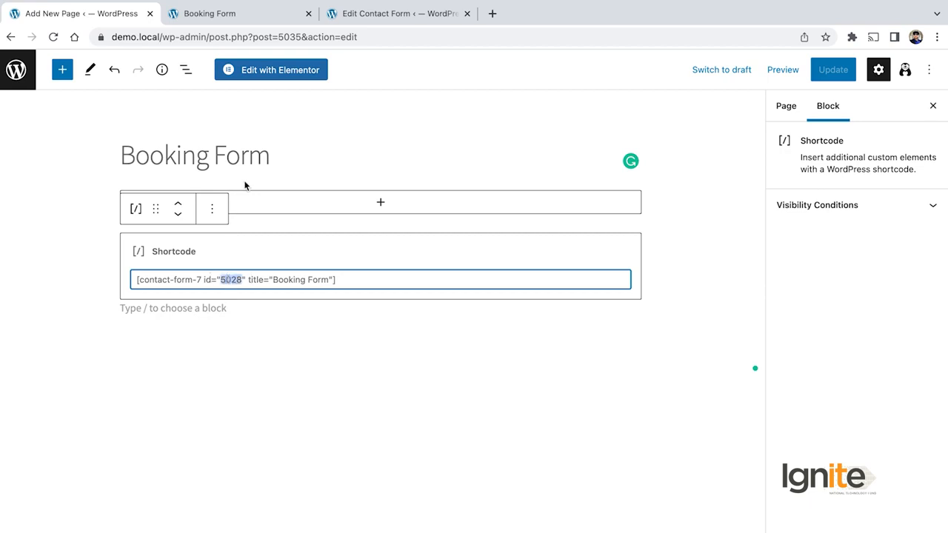
pyautogui.click(203, 16)
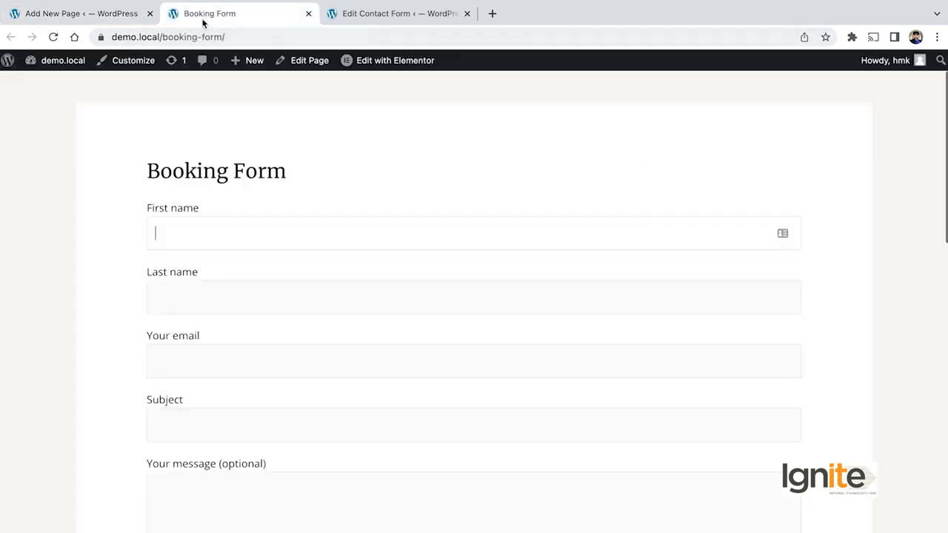
pyautogui.click(396, 13)
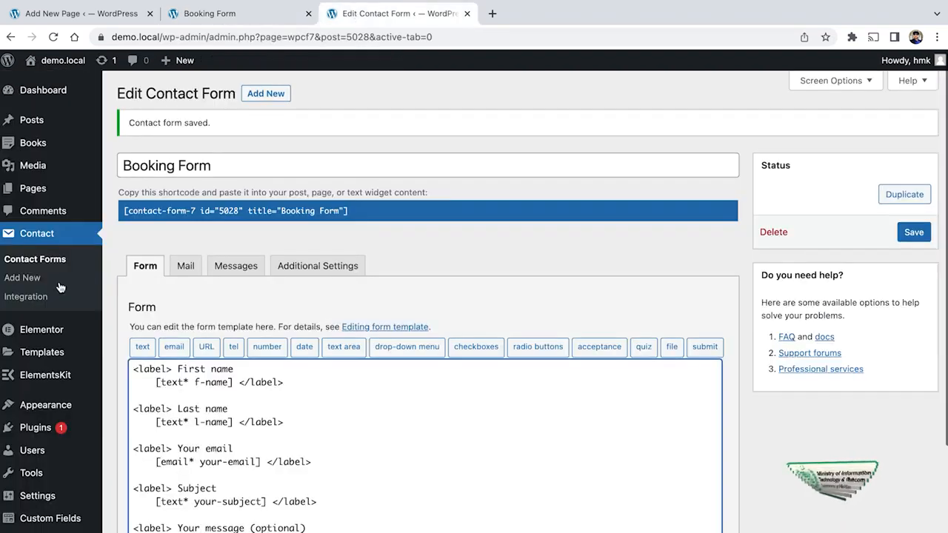
# Step: Open the list of contact forms and compare the shortcode IDs of Booking Form and Contact form 1
pyautogui.click(37, 259)
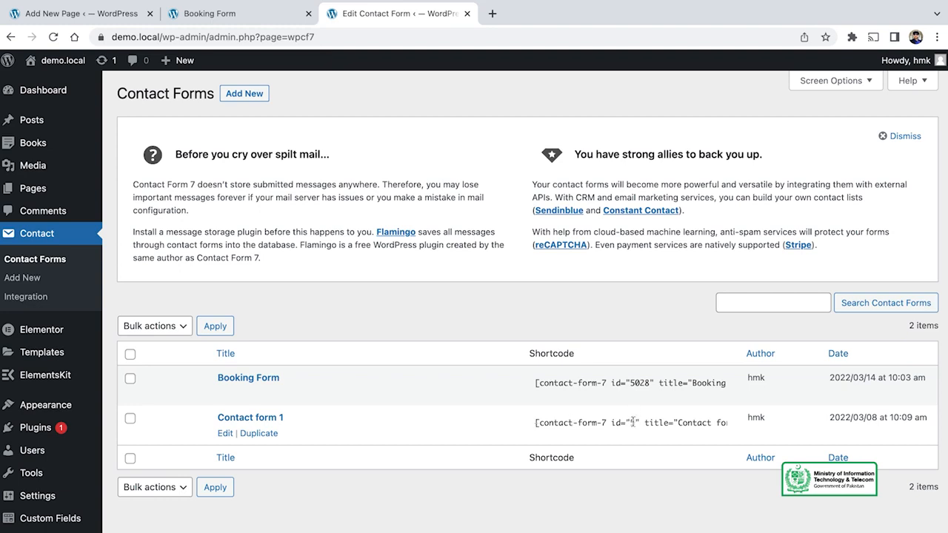
pyautogui.click(635, 382)
pyautogui.doubleClick(640, 383)
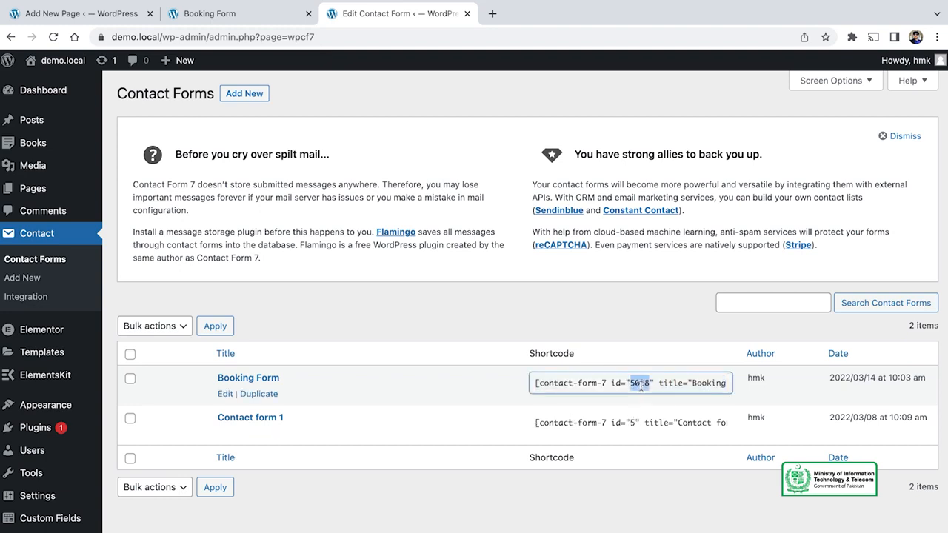
pyautogui.click(548, 426)
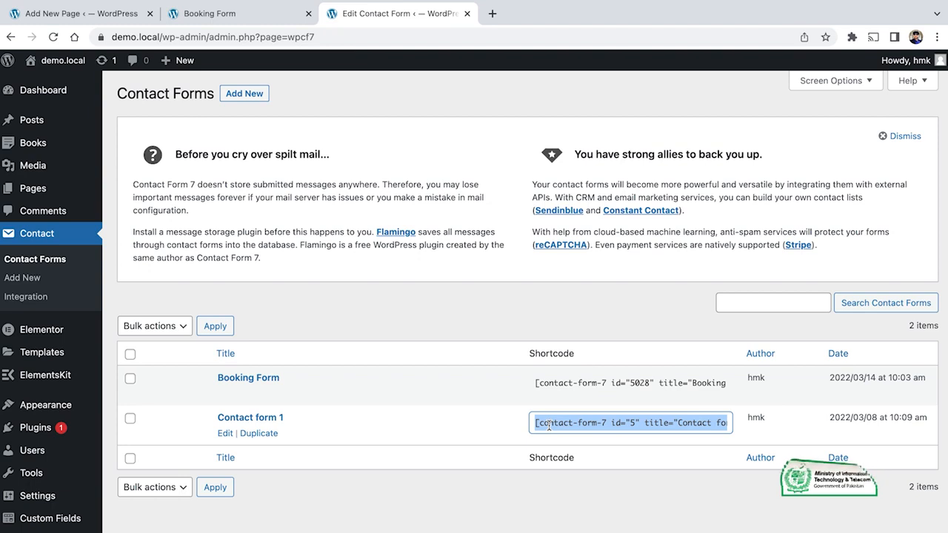
pyautogui.click(634, 419)
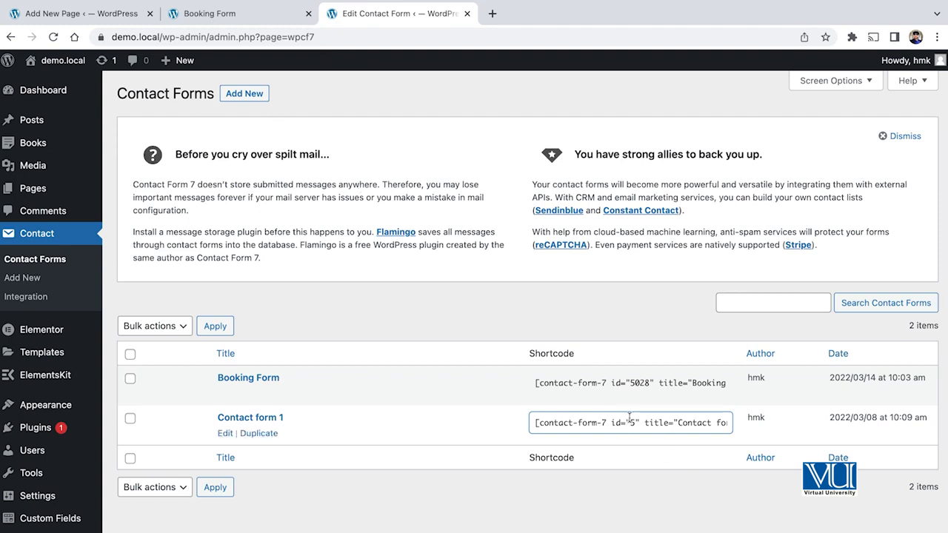
# Step: Set the contact form ID in the Booking Form page's shortcode to 5 and update the page
pyautogui.click(81, 13)
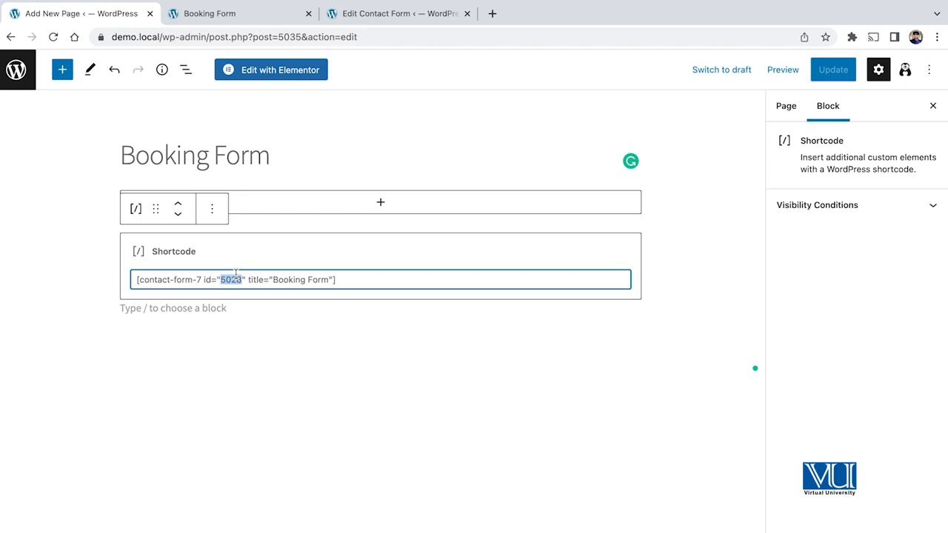
pyautogui.write('5')
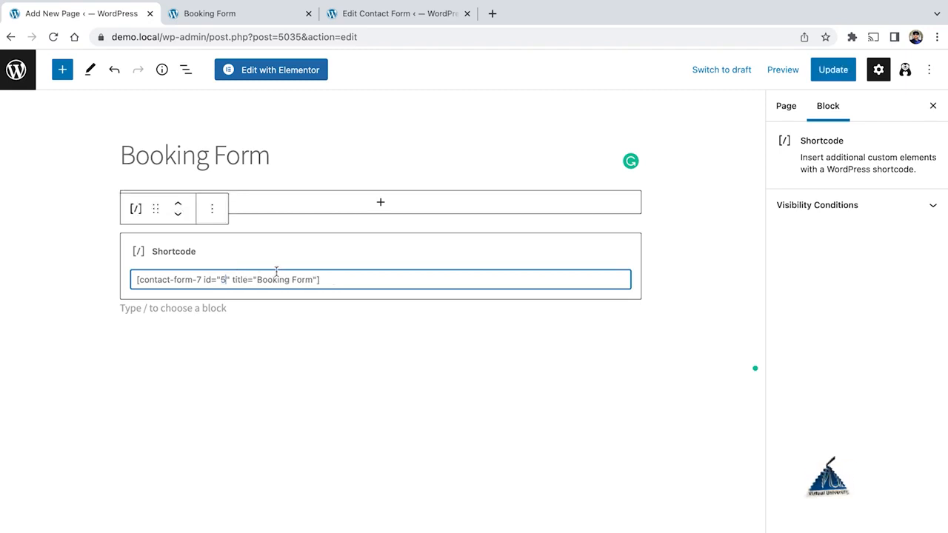
pyautogui.click(827, 69)
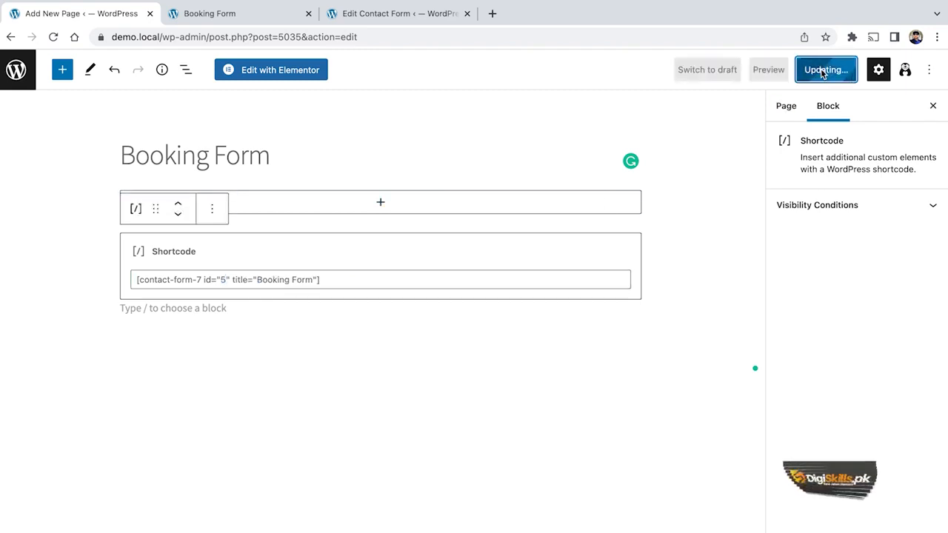
# Step: Reload the published Booking Form page and examine the fields of the form it displays
pyautogui.click(258, 11)
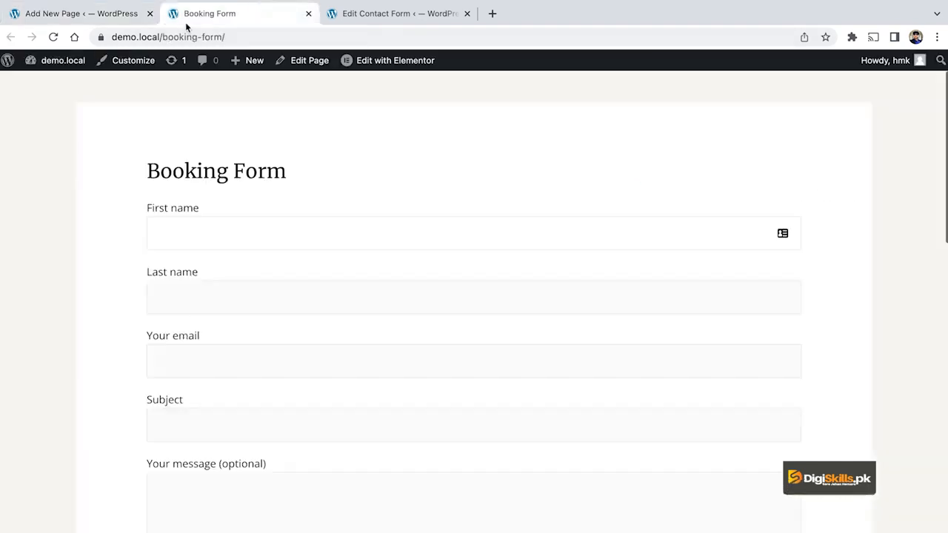
pyautogui.click(52, 32)
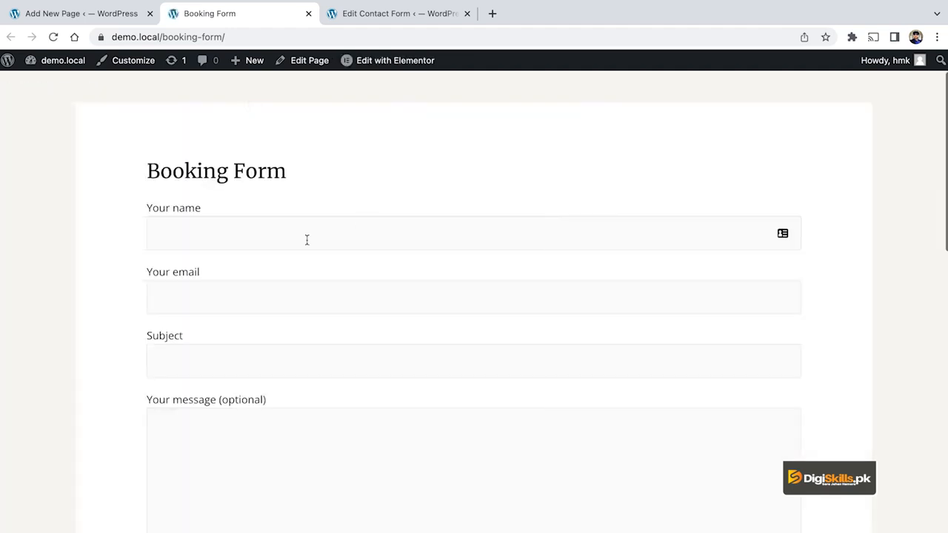
pyautogui.scroll(-1, 268, 330)
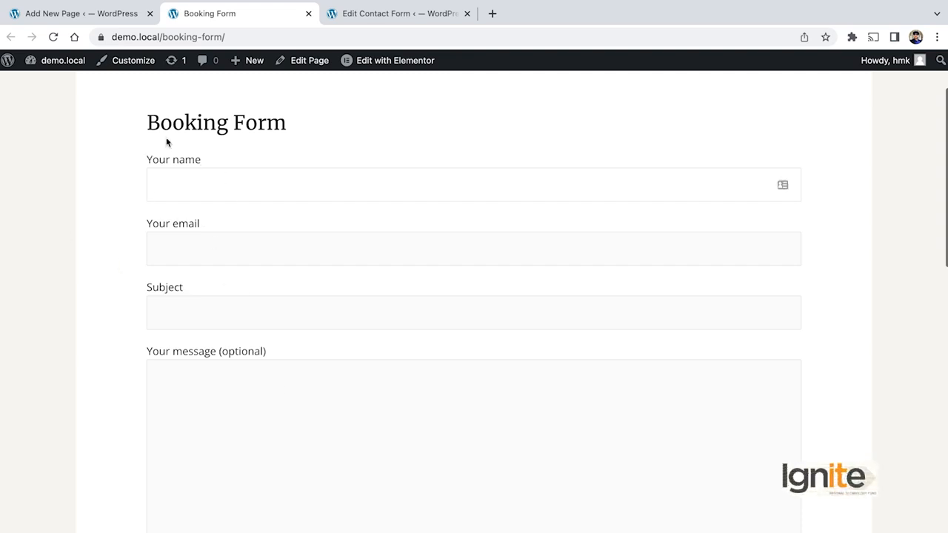
pyautogui.scroll(-2, 334, 355)
pyautogui.scroll(3, 333, 355)
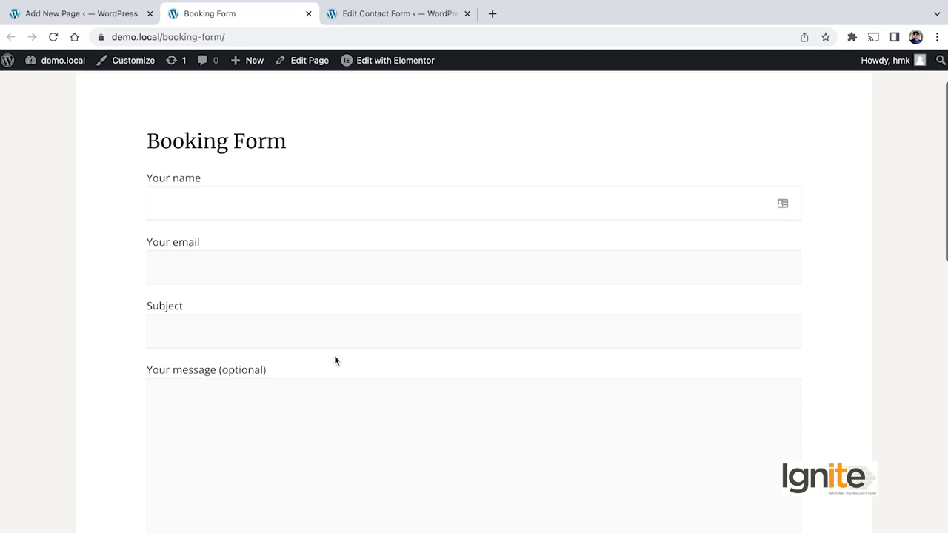